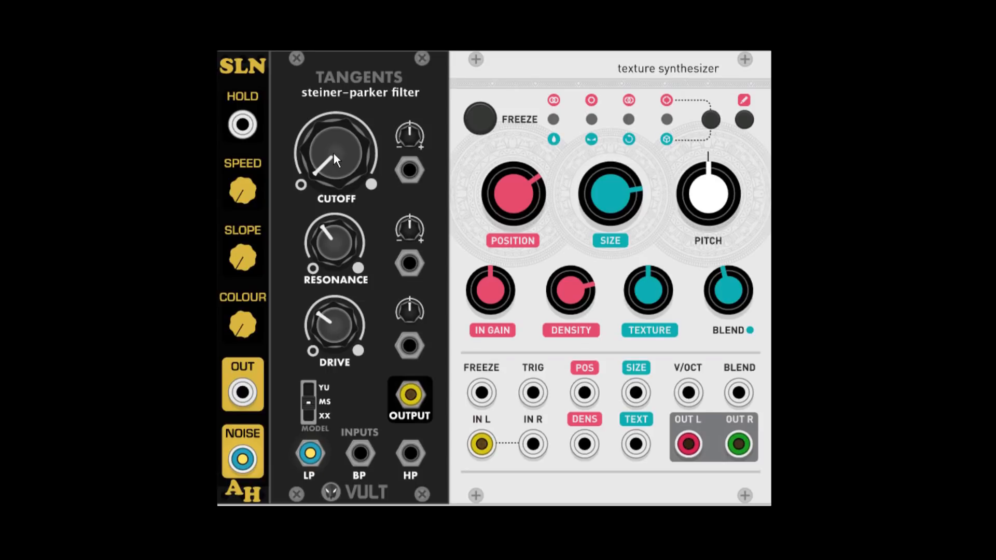
Open the Tangents filter's cutoff almost fully and change the SLN noise colour from white through pink to red
mouse_move(334, 154)
mouse_down()
mouse_move(334, 100)
mouse_move(334, 153)
mouse_up()
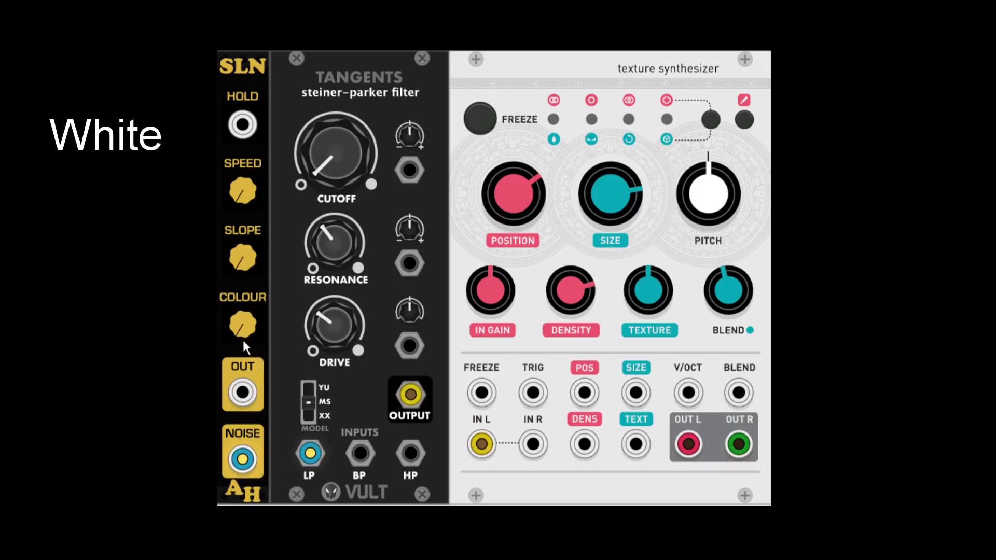
mouse_move(336, 153)
mouse_down()
mouse_move(336, 29)
mouse_move(333, 169)
mouse_up()
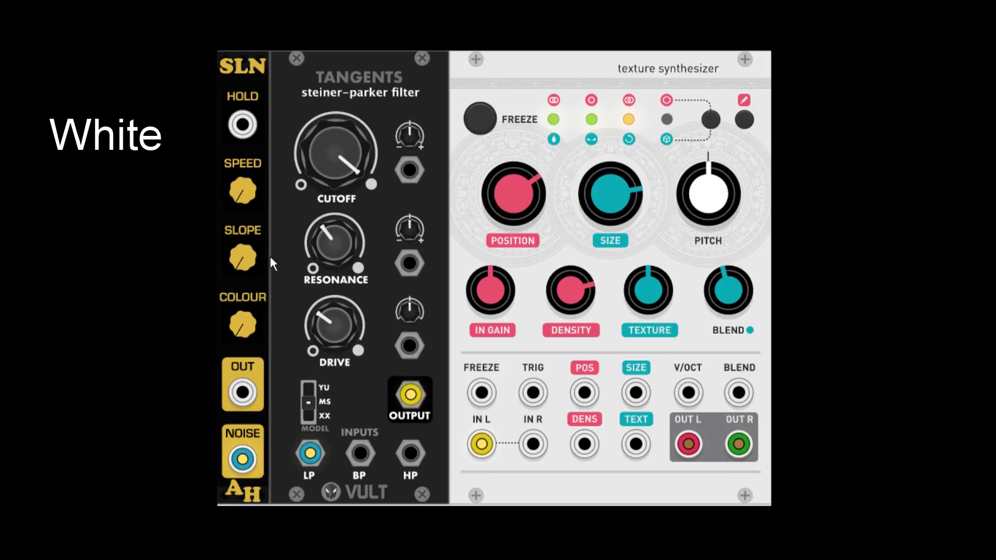
drag(247, 322, 248, 290)
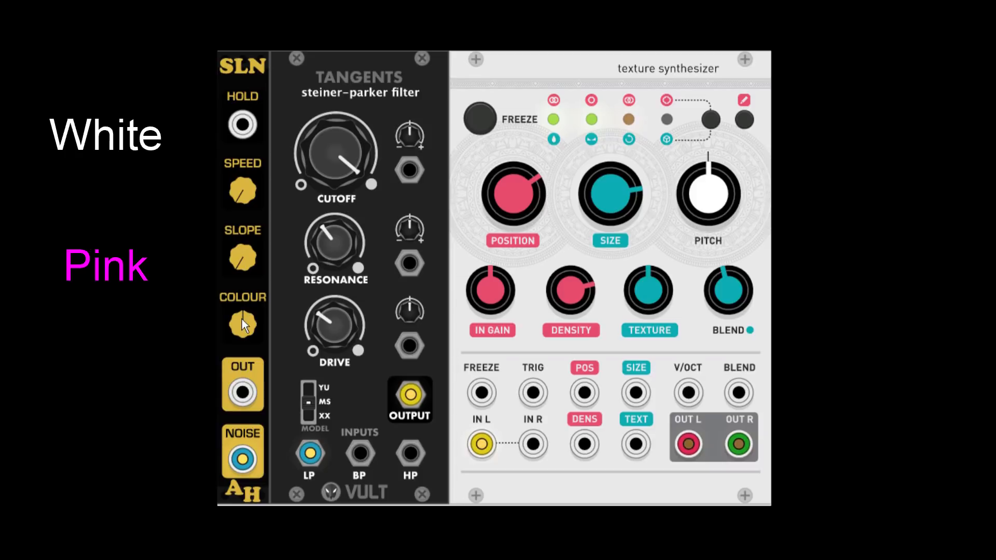
drag(242, 319, 242, 293)
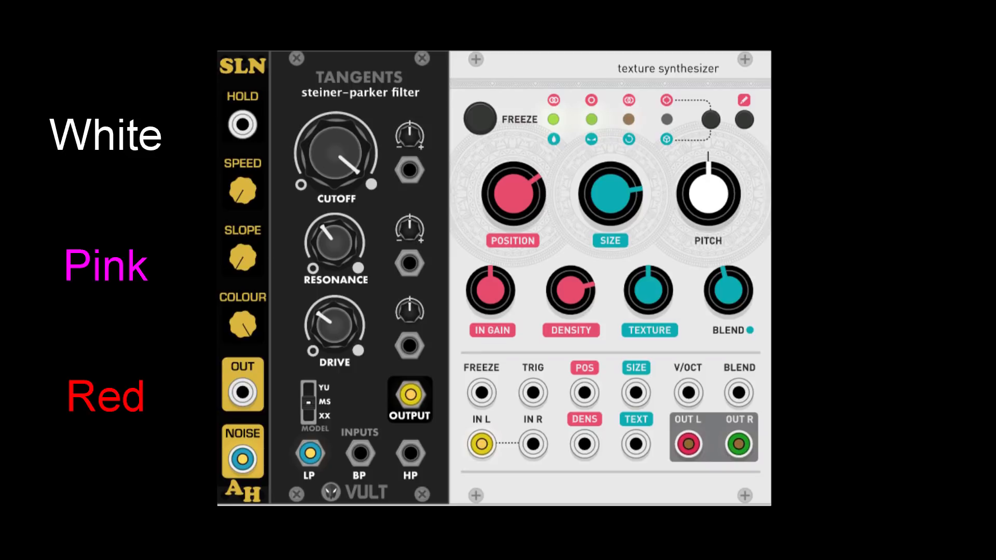
Vary the Tangents filter's cutoff and resonance, ending with the cutoff closed fully
drag(337, 153, 324, 155)
mouse_move(335, 242)
mouse_down()
mouse_move(334, 233)
mouse_move(335, 246)
mouse_up()
drag(339, 175, 340, 203)
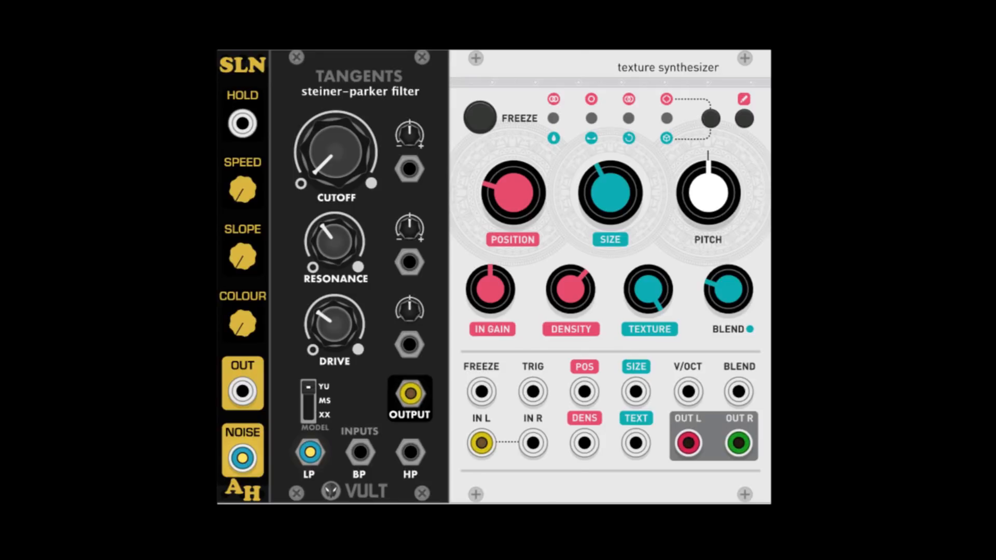
Reopen the Tangents cutoff and reshape the texture synthesizer's sound with a larger size, higher density and lower pitch
drag(335, 153, 335, 112)
mouse_move(327, 232)
mouse_down()
mouse_move(328, 213)
mouse_move(328, 228)
mouse_up()
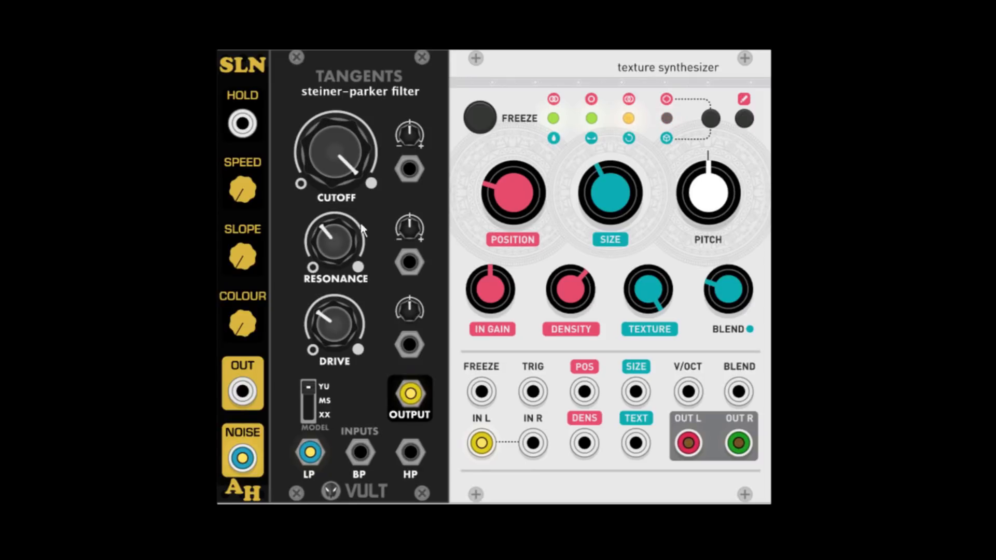
drag(599, 169, 600, 148)
drag(571, 289, 570, 280)
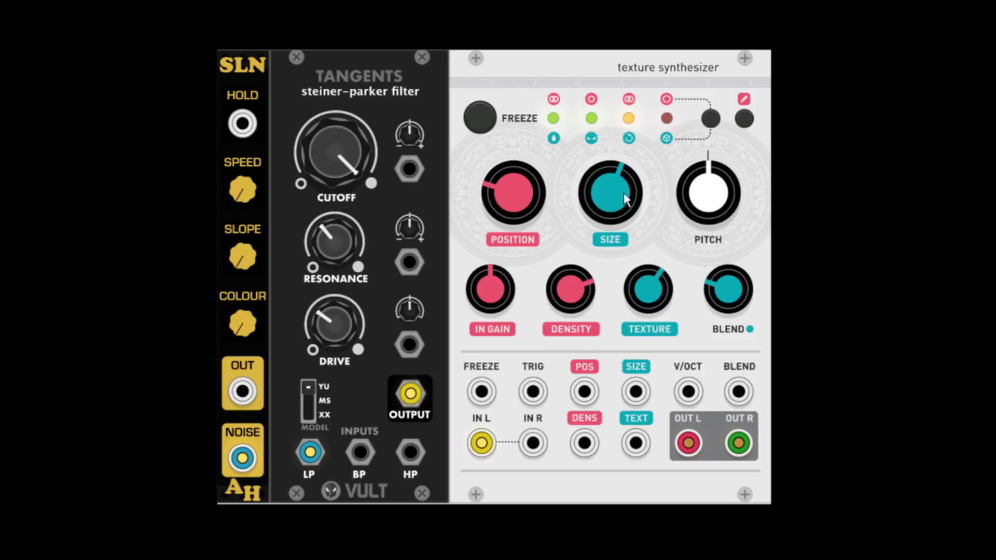
drag(624, 194, 624, 184)
drag(702, 203, 703, 213)
Turn the SLN noise colour to red, vary the texture synthesizer's size and pitch, and close the filter cutoff
drag(242, 323, 243, 306)
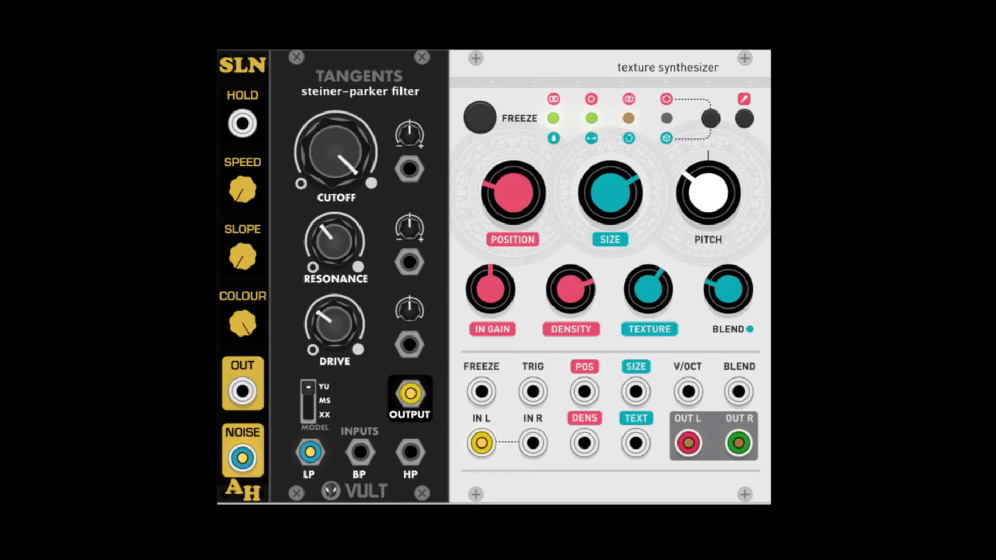
drag(610, 194, 610, 205)
drag(702, 208, 702, 178)
mouse_move(614, 217)
mouse_down()
mouse_move(614, 231)
mouse_move(614, 189)
mouse_move(614, 203)
mouse_up()
drag(313, 168, 314, 234)
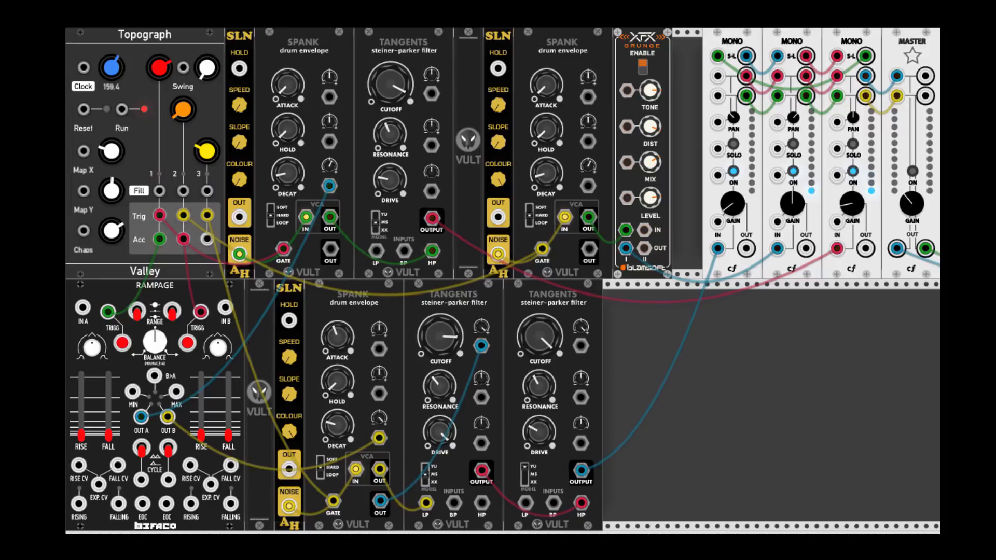
Turn on the drum patch's master output and audition the first mono channel in solo
click(913, 173)
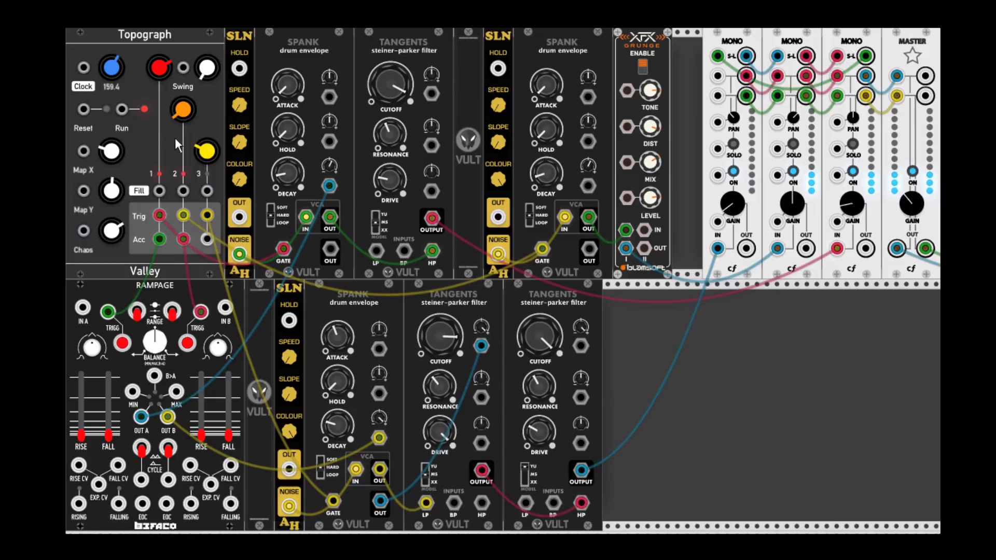
drag(112, 150, 112, 41)
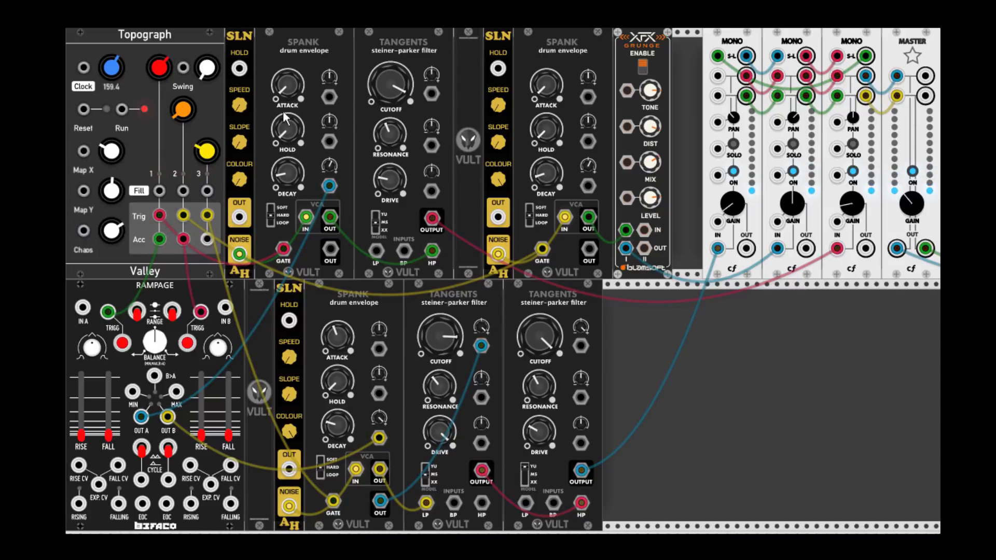
click(733, 145)
click(733, 145)
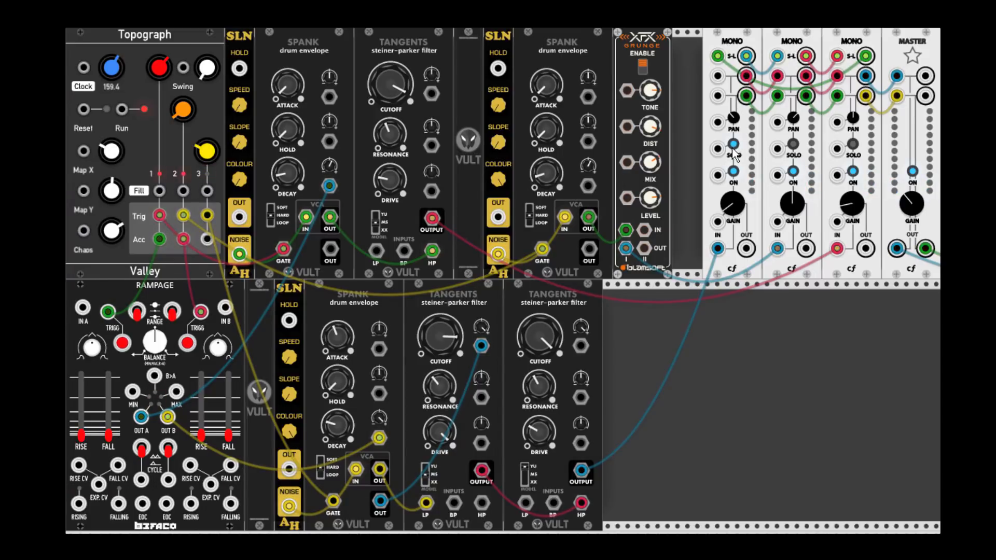
click(733, 146)
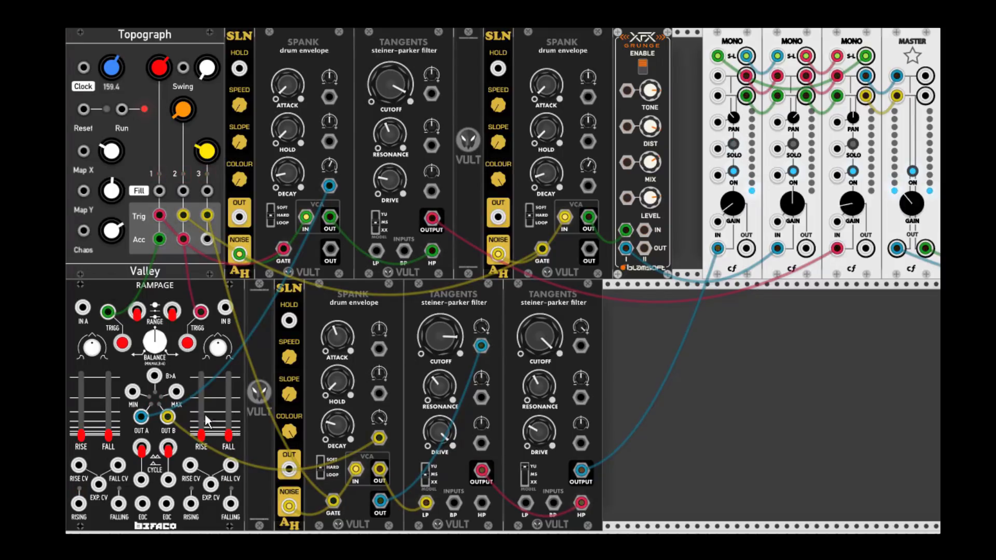
Audition the first two mono channels in solo while adjusting Rampage's fall time, and mute the master output
mouse_move(228, 435)
mouse_down()
mouse_move(229, 403)
mouse_move(229, 434)
mouse_up()
click(733, 144)
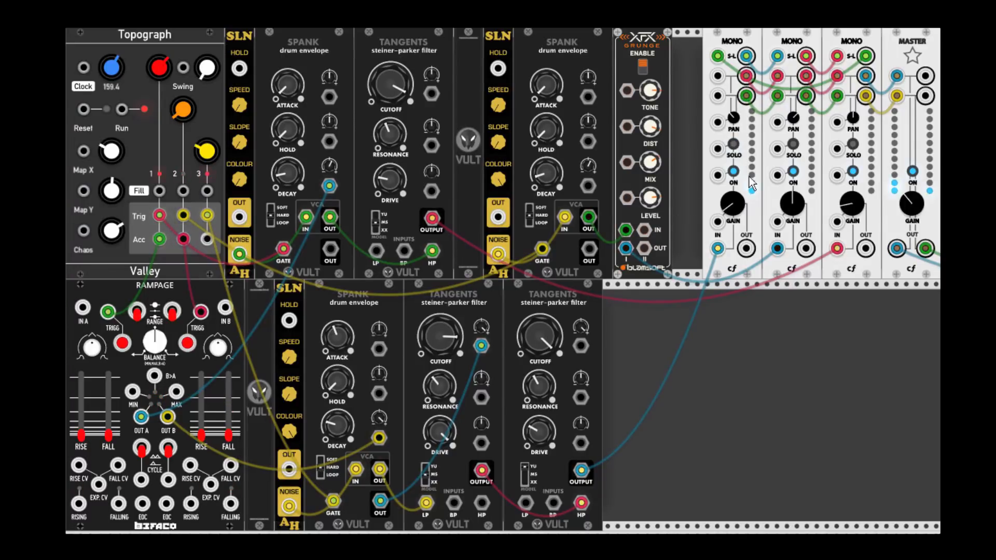
click(792, 144)
click(736, 148)
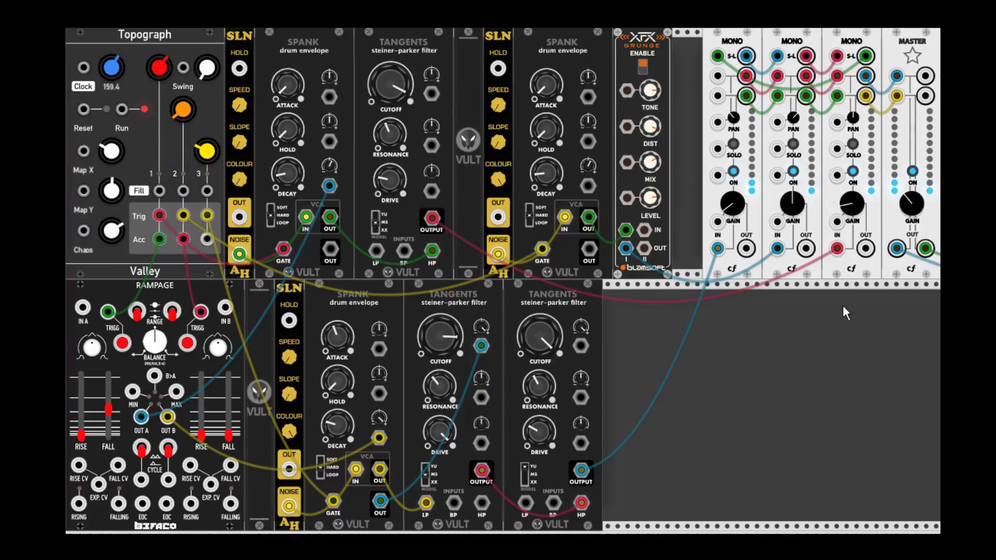
click(913, 171)
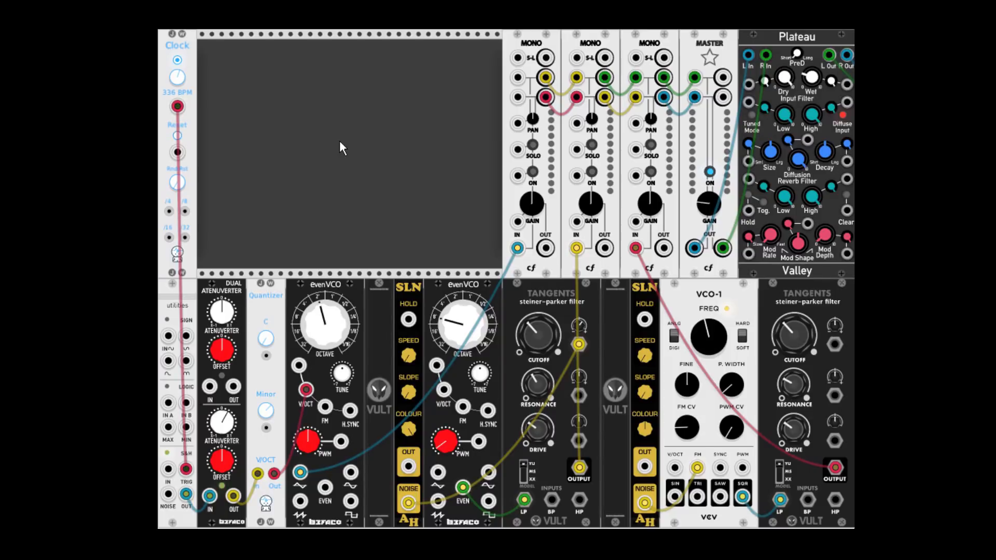
Audition the evenVCO voice by switching the first mono channel on, and mute it again
click(530, 172)
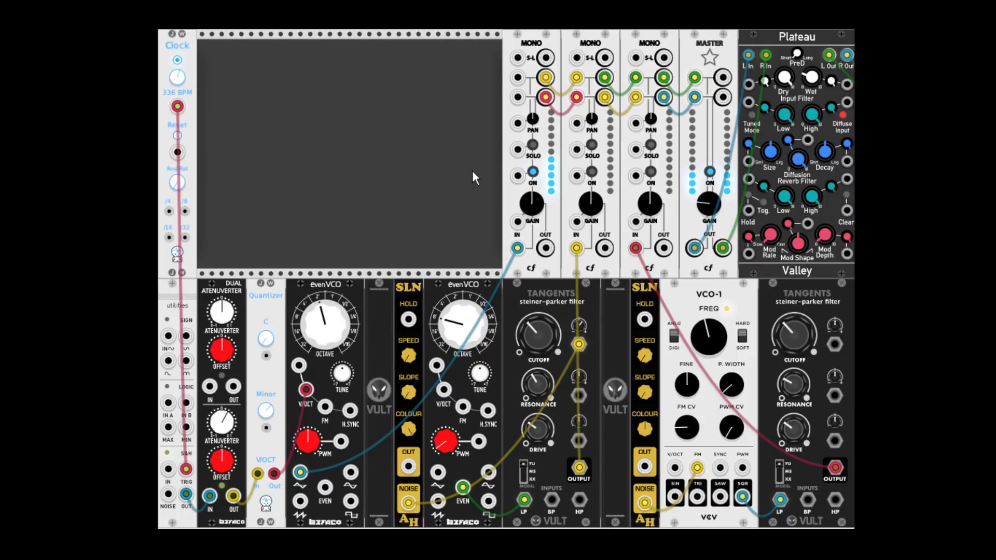
click(532, 171)
click(532, 172)
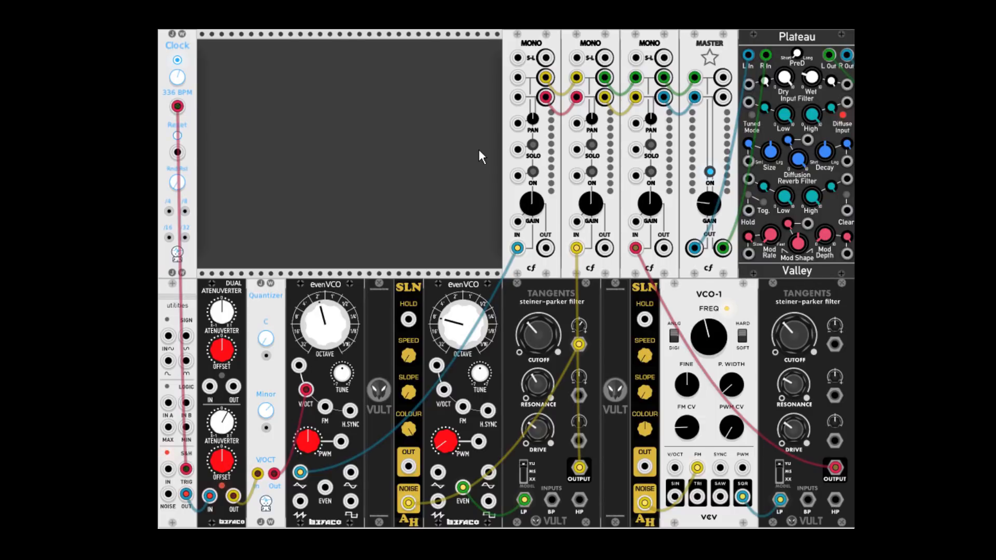
Turn on the second mono channel and vary the cutoff and noise modulation of its Tangents filter
click(591, 172)
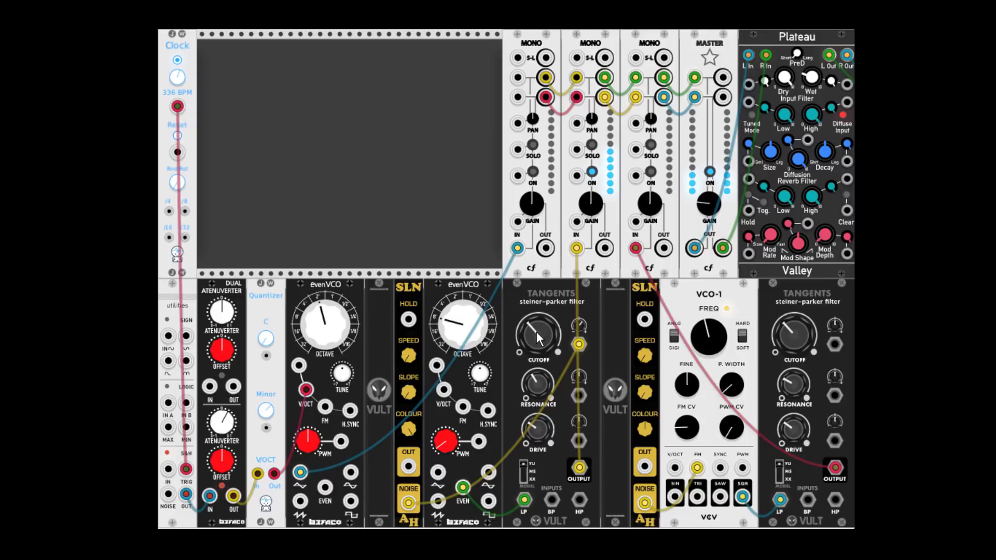
mouse_move(536, 332)
mouse_down()
mouse_move(536, 301)
mouse_move(537, 313)
mouse_up()
drag(578, 346, 550, 351)
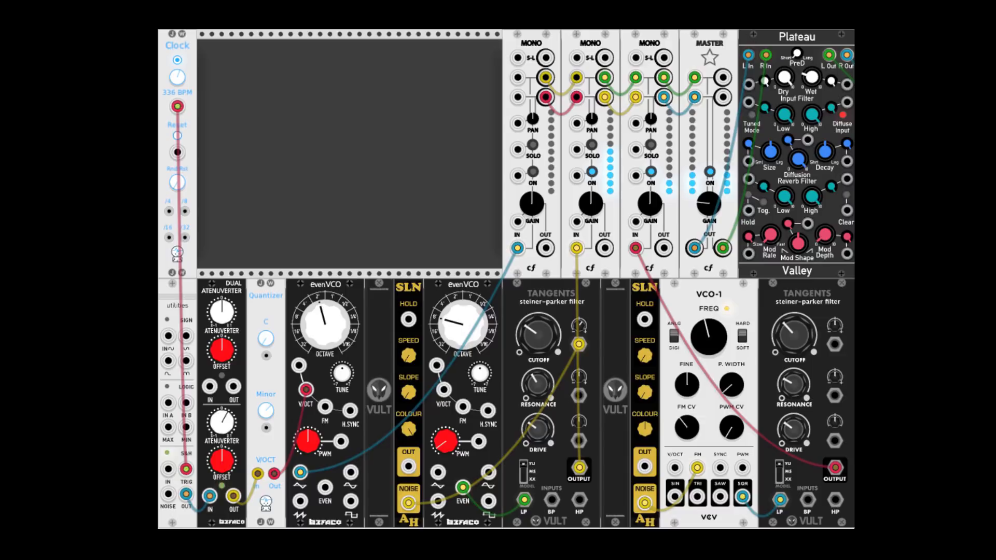
Raise the cutoff of the Tangents filter fed by VCO-1 and adjust VCO-1's noise FM amount
drag(794, 335, 793, 323)
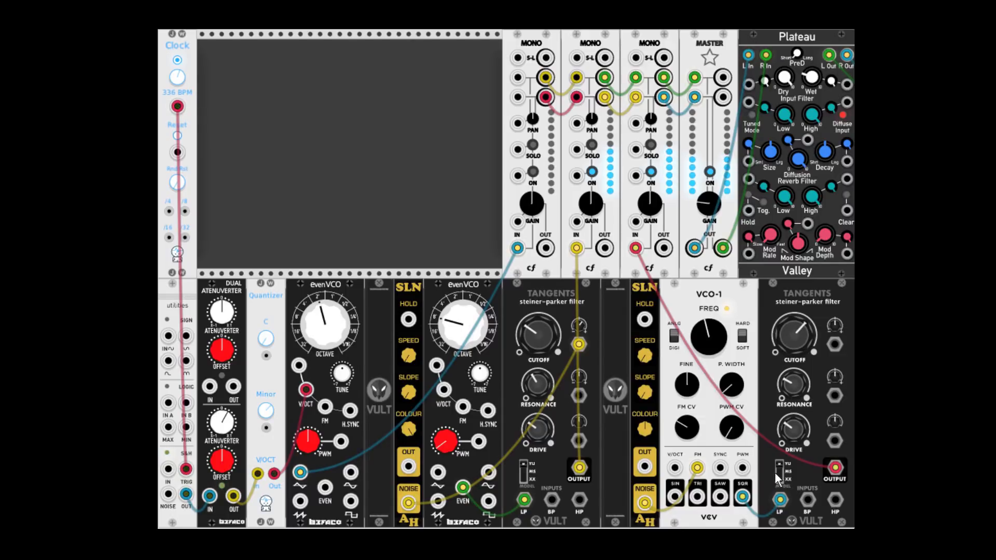
mouse_move(697, 467)
mouse_down()
mouse_move(697, 482)
mouse_move(698, 468)
mouse_up()
drag(687, 426, 687, 438)
Turn on the first mono channel alongside the others, adjust both Tangents cutoffs, and mute the master output
click(534, 173)
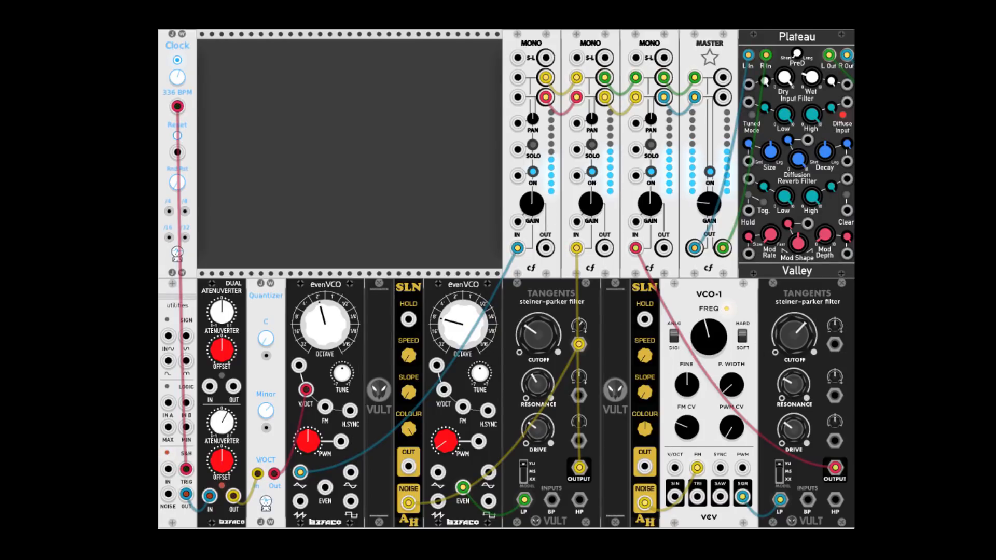
drag(794, 335, 794, 404)
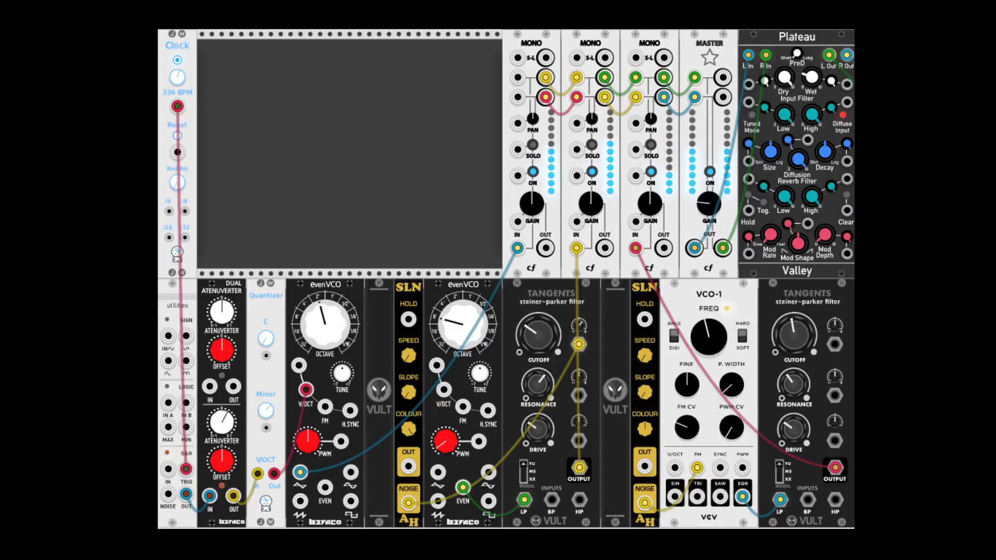
mouse_move(539, 335)
mouse_down()
mouse_move(538, 319)
mouse_move(534, 349)
mouse_up()
mouse_move(794, 334)
mouse_down()
mouse_move(793, 319)
mouse_move(793, 346)
mouse_up()
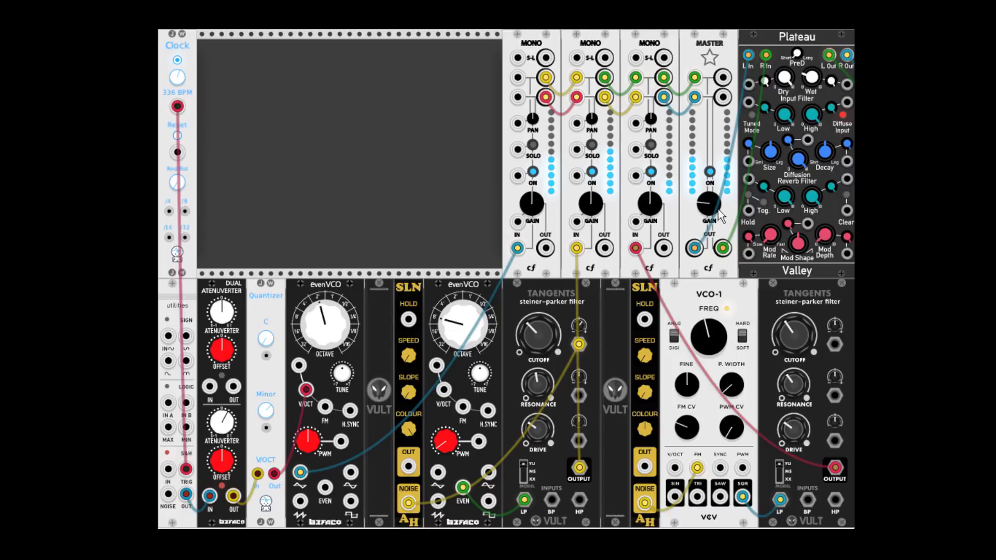
click(709, 173)
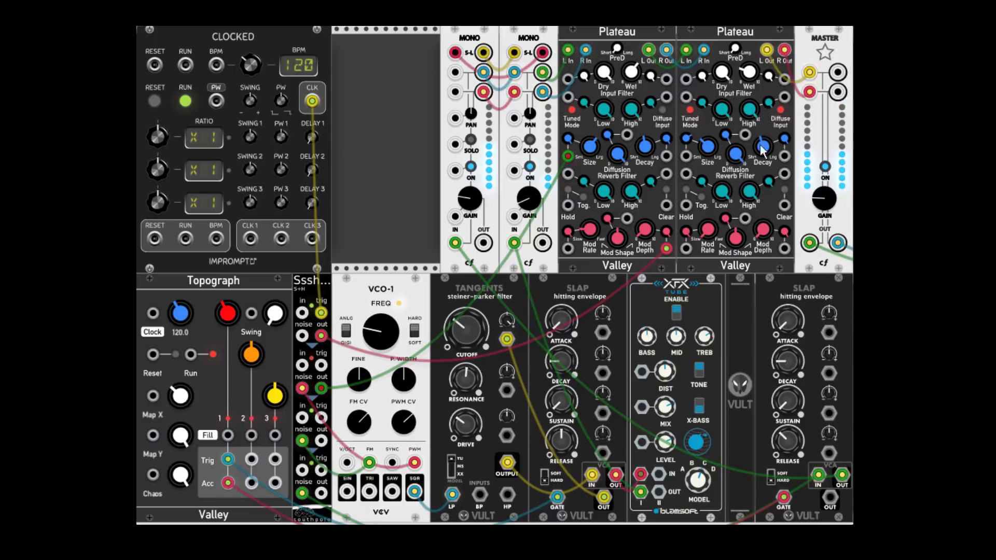
Turn off tuned mode on the second Plateau reverb
click(693, 113)
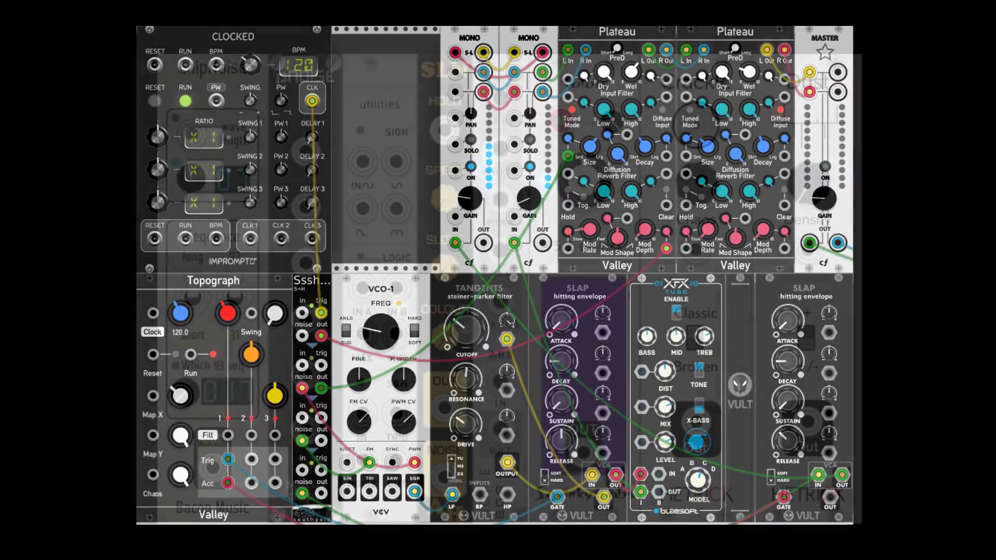
Set the noise slope on the Colors module to -2.5 db/oct
mouse_move(584, 179)
mouse_down()
mouse_move(583, 172)
mouse_move(583, 197)
mouse_up()
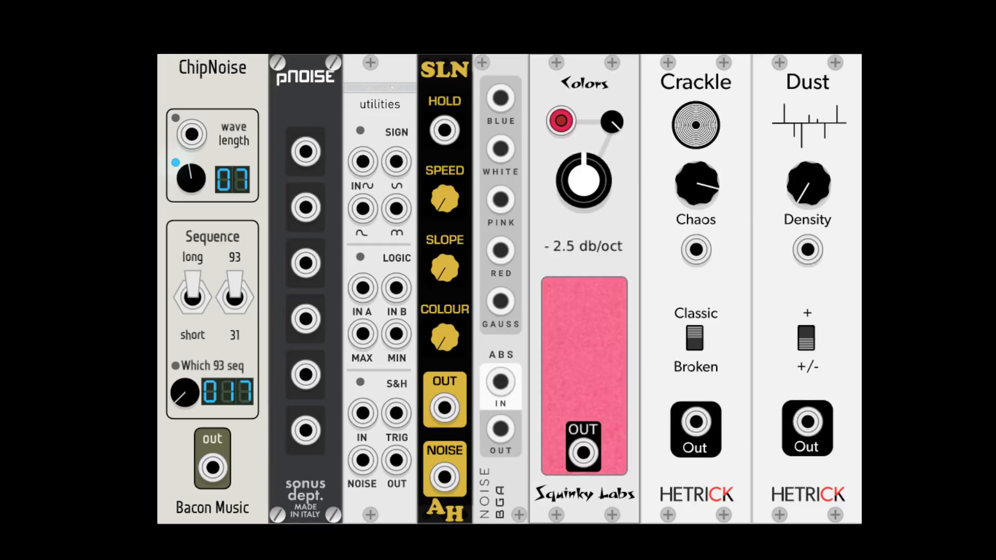